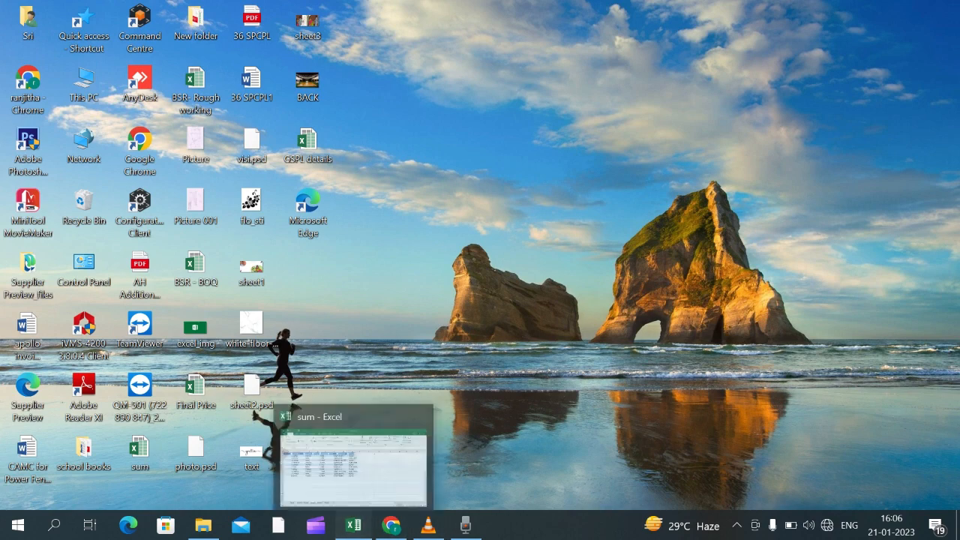
Switch to the sum workbook in Excel and filter the student table's MEDIUM column to show only ENG.
left_click(354, 525)
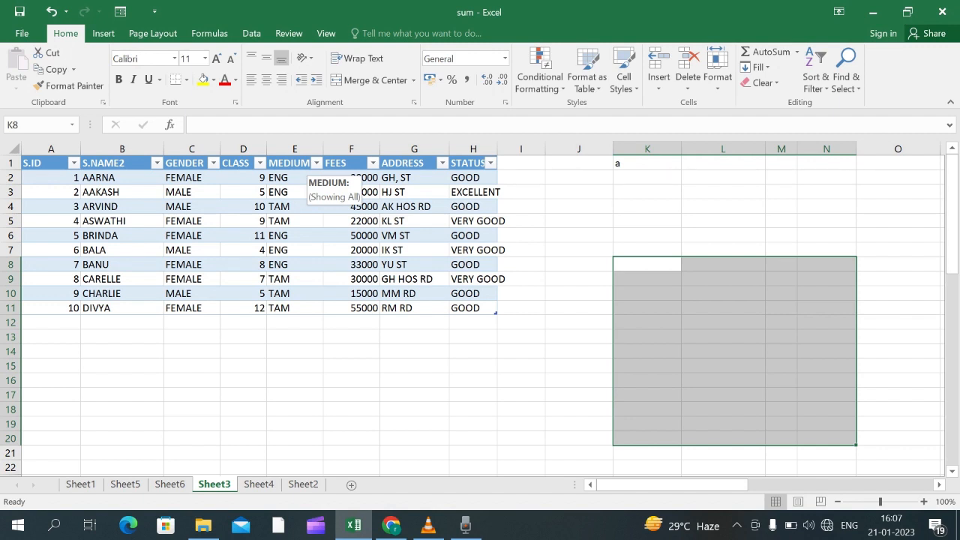
left_click(316, 163)
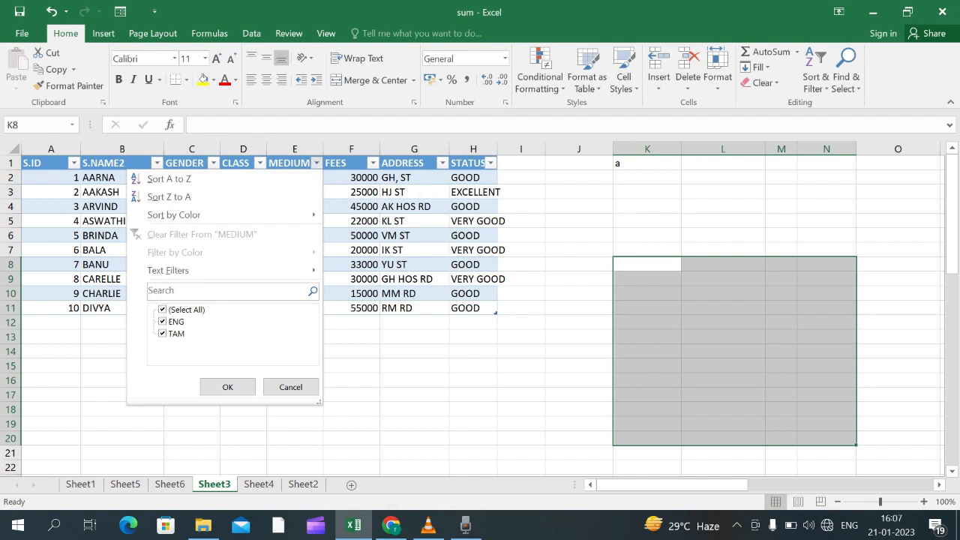
left_click(163, 334)
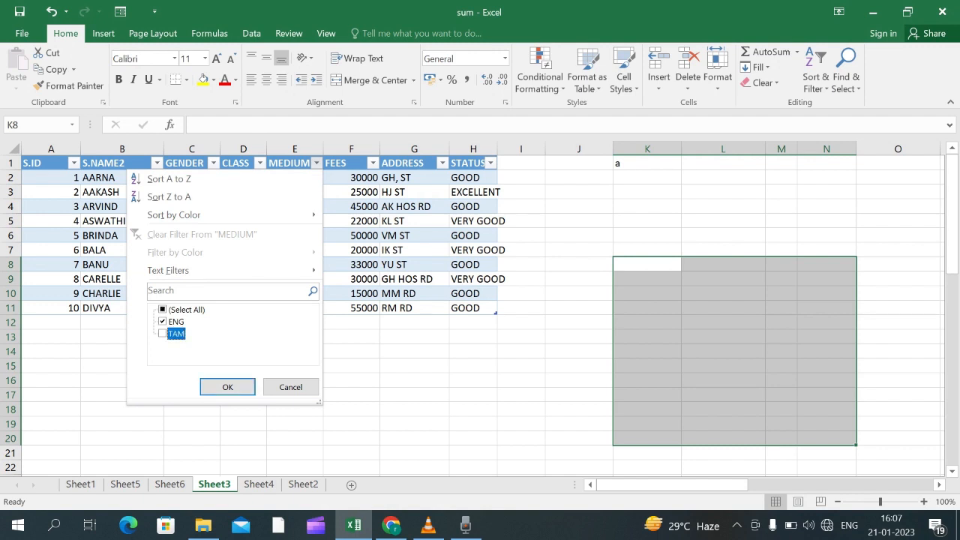
left_click(227, 387)
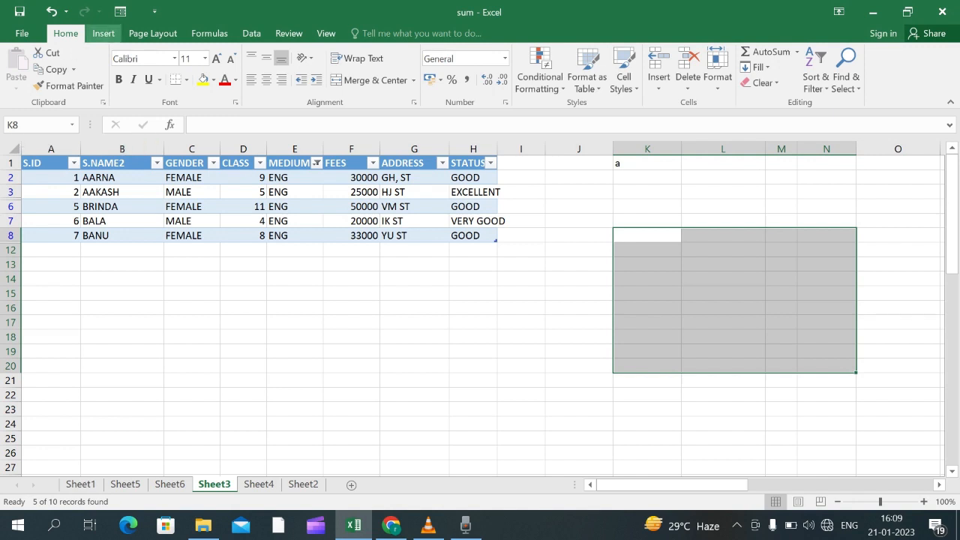
left_click(103, 33)
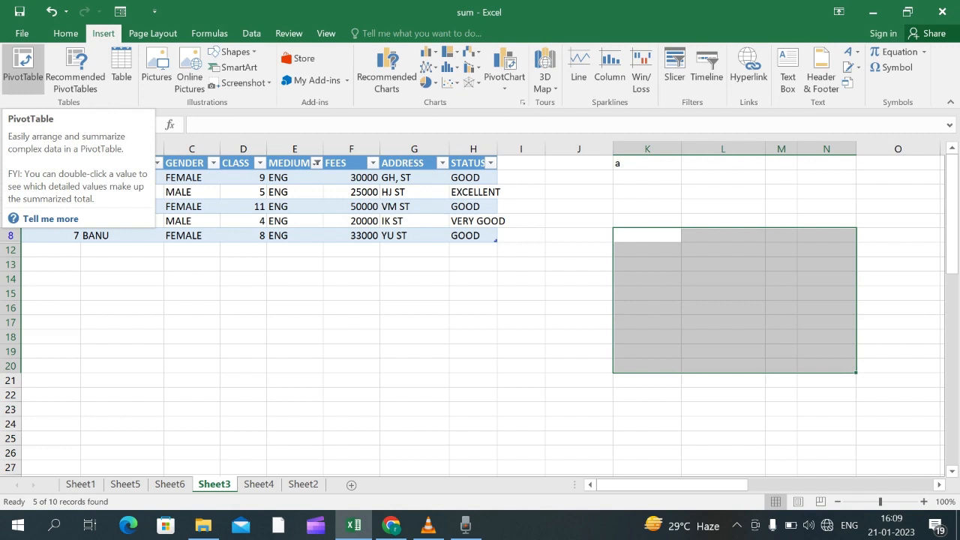
left_click(23, 68)
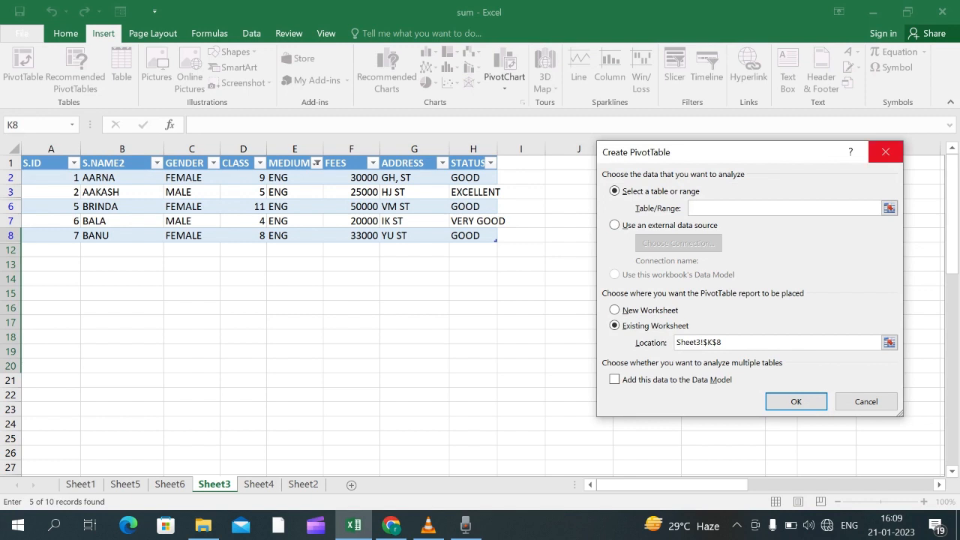
left_click(886, 153)
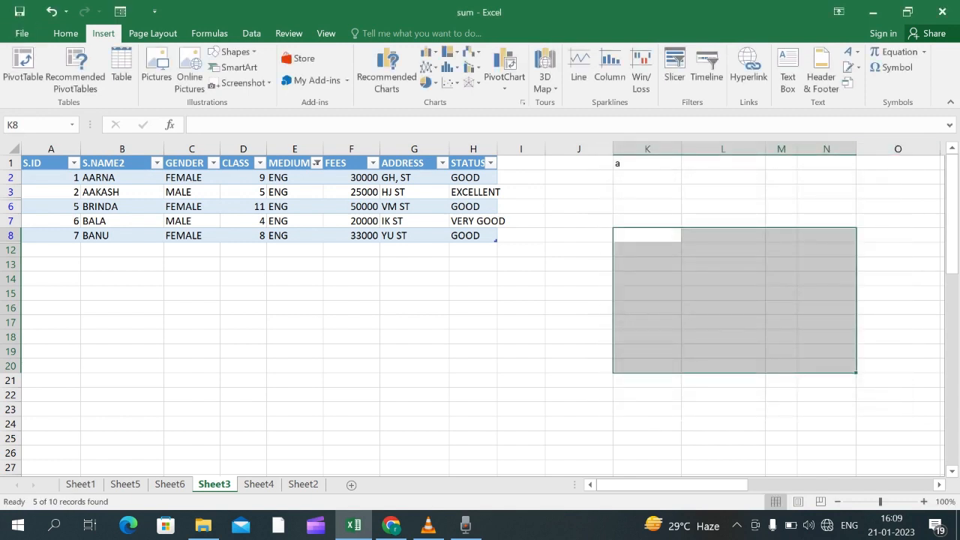
left_click(213, 163)
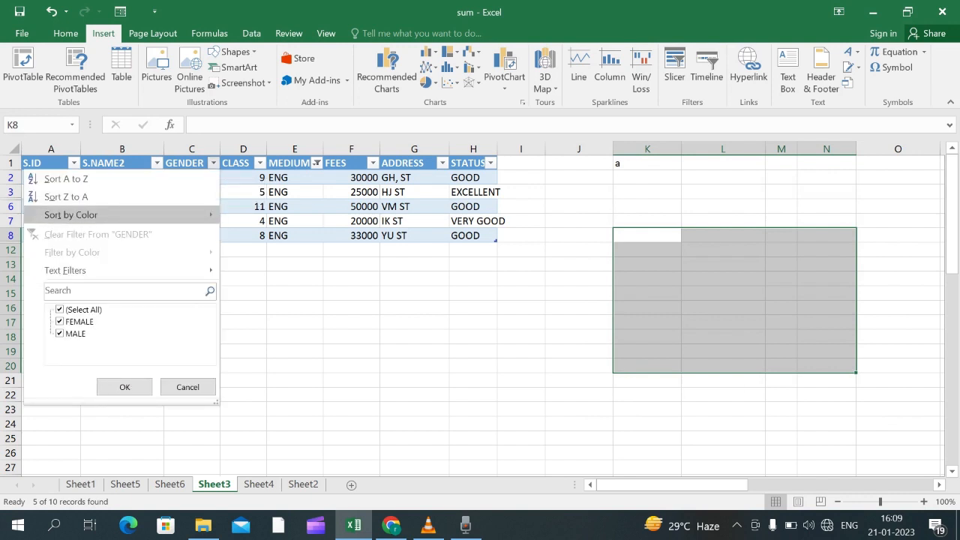
mouse_move(120, 216)
left_click(267, 216)
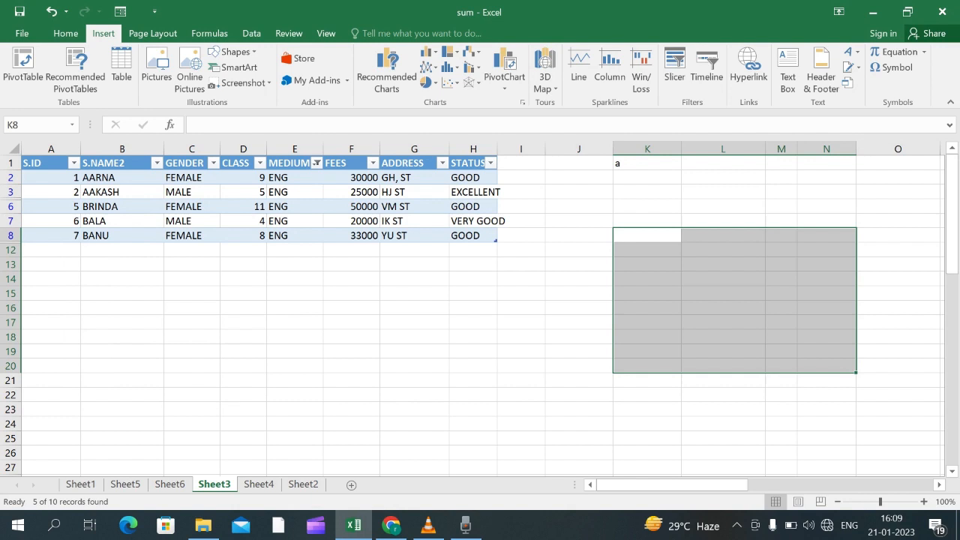
Clear the filter from the table's MEDIUM column.
left_click(317, 163)
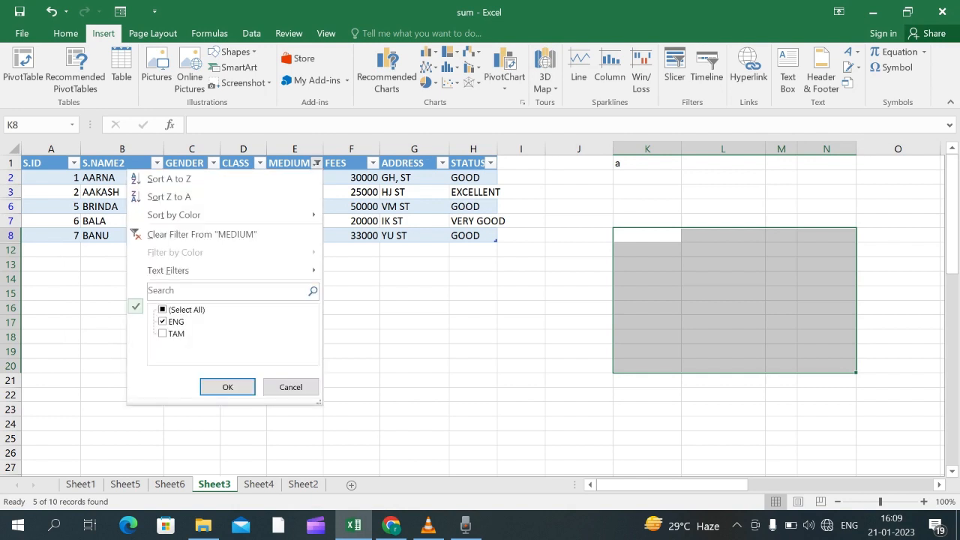
left_click(201, 234)
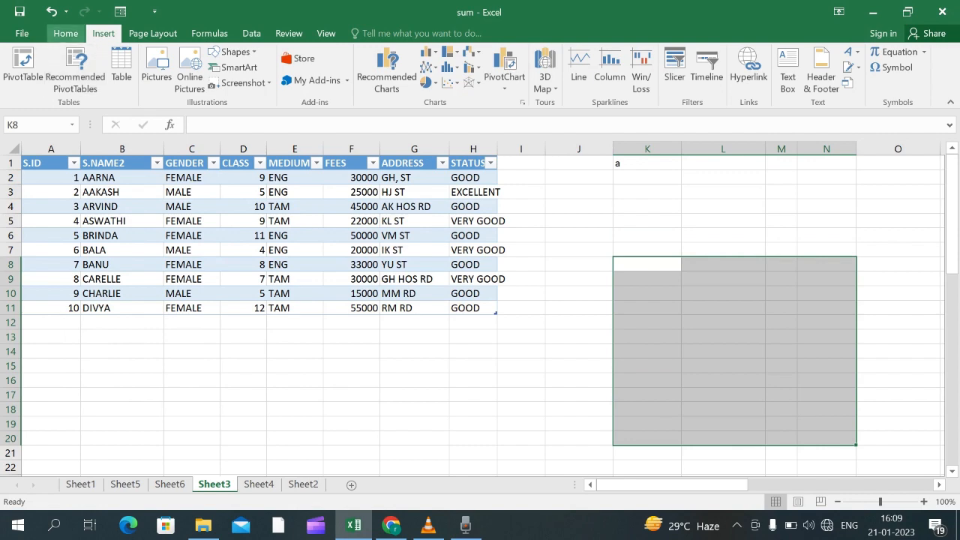
Create a PivotTable from the student records in A2:H11 (Table2), placed on the existing worksheet at Sheet3!$K$8.
left_click(23, 68)
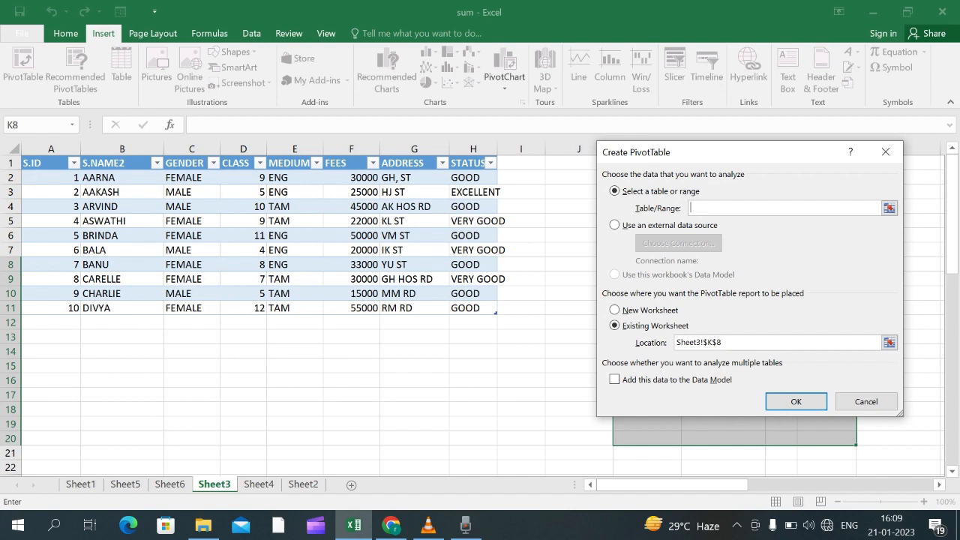
left_click(51, 178)
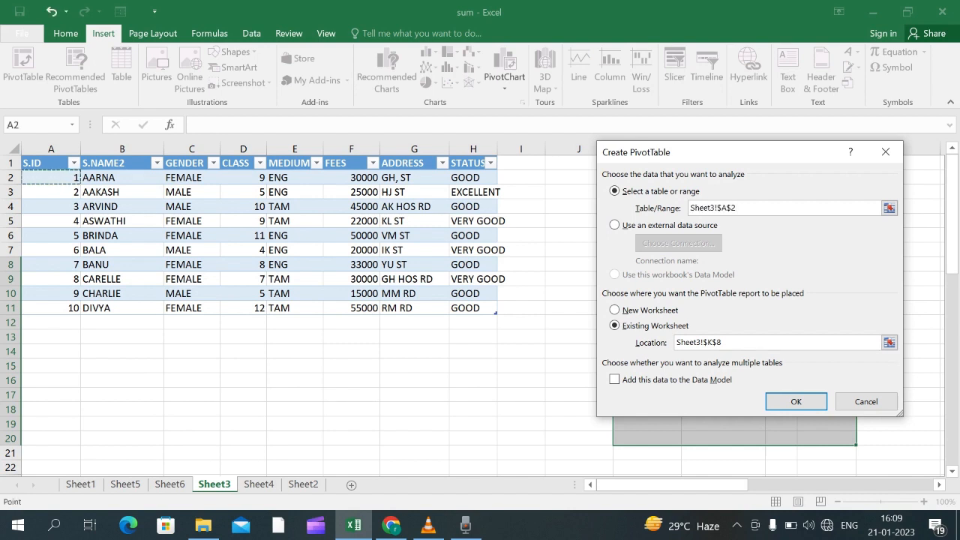
key("shift+Right")
key("shift+Right")
key("shift+Right")
key("shift+Right")
key("shift+Right")
key("shift+Right")
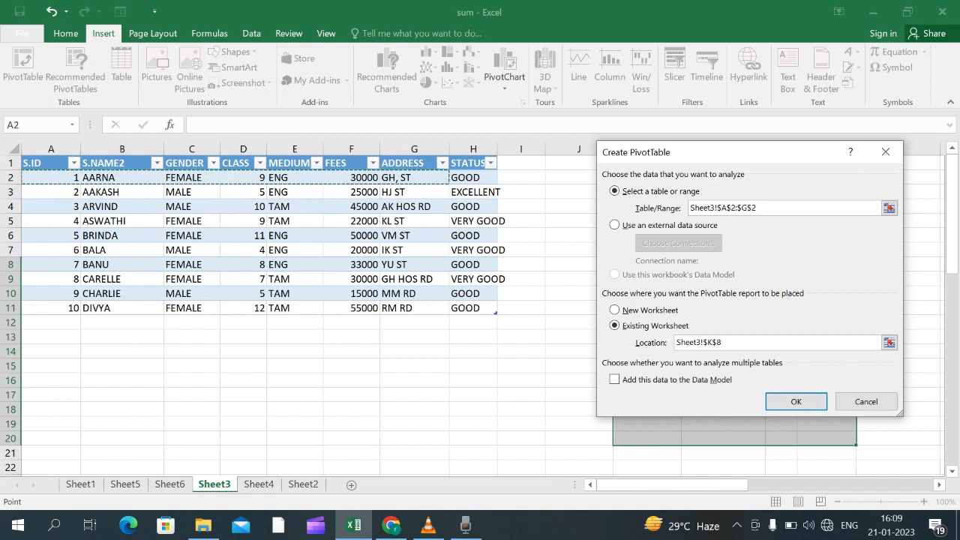
key("shift+Right")
key("shift+Down")
key("shift+Down")
key("shift+Down")
key("shift+Down")
key("shift+Down")
key("shift+Down")
key("shift+Down")
key("shift+Down")
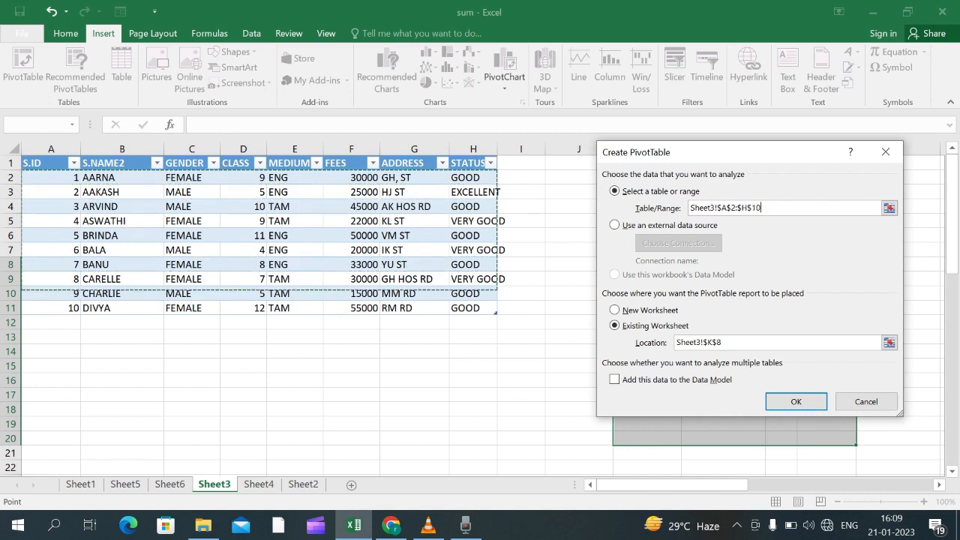
key("shift+Down")
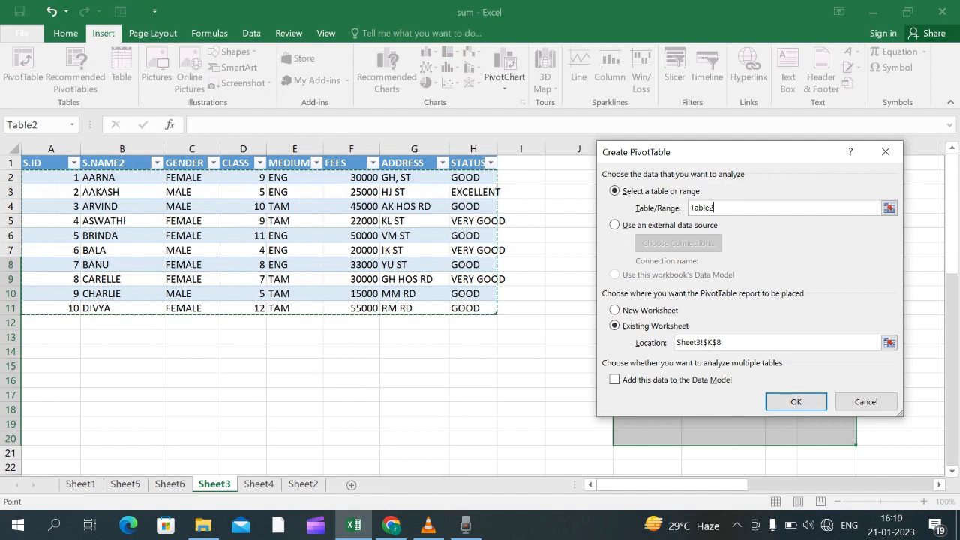
left_click(796, 402)
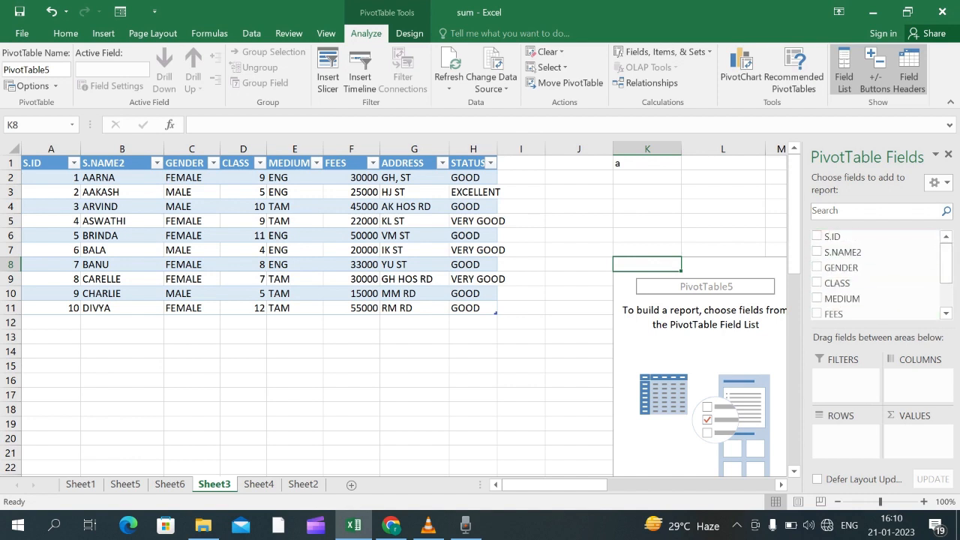
Add the S.ID field and then the S.NAME2 field as rows of the PivotTable.
left_click_drag(945, 264, 946, 279)
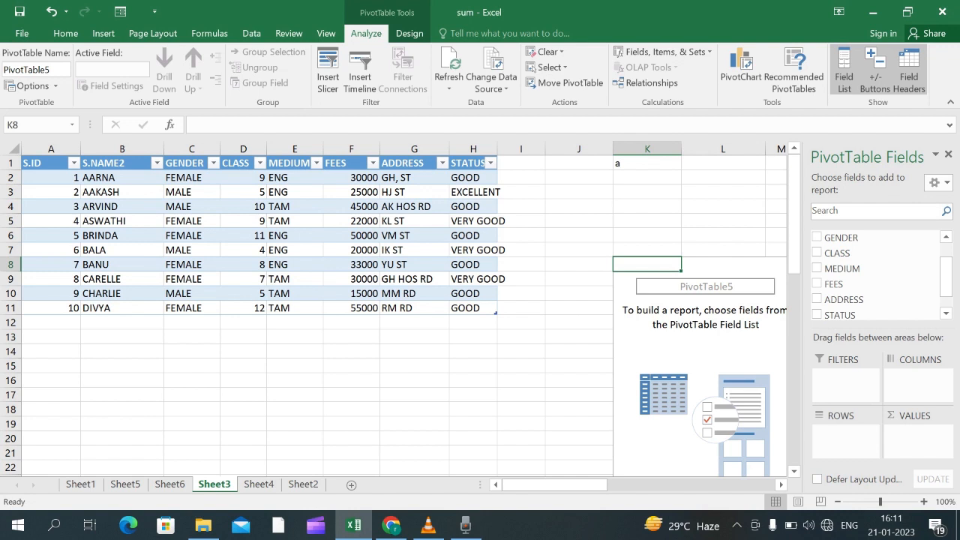
scroll(874, 276, "up", 1)
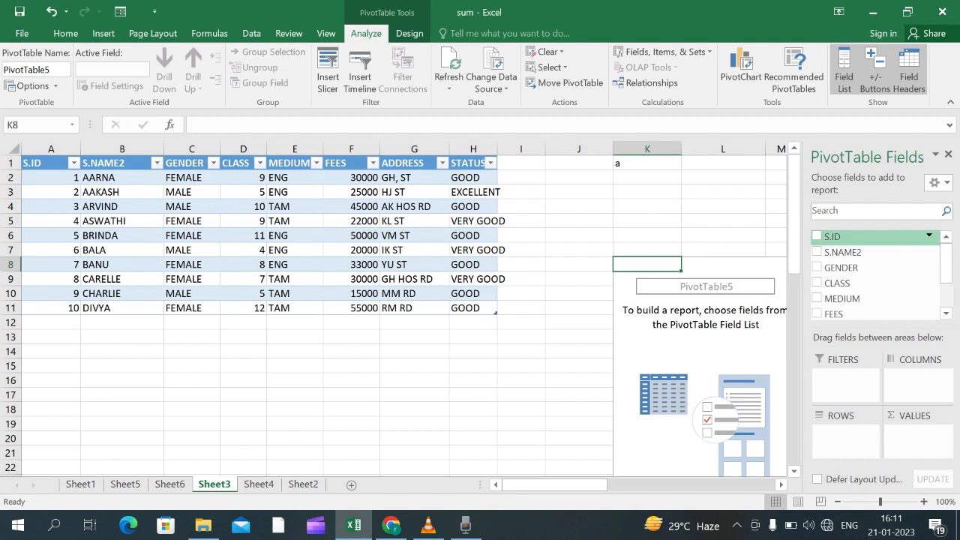
left_click_drag(834, 237, 846, 442)
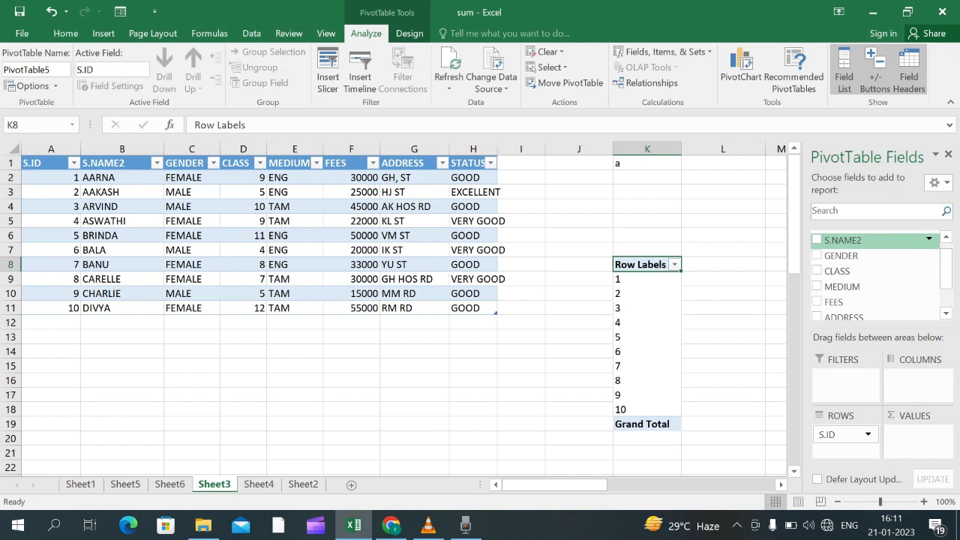
left_click_drag(843, 241, 845, 447)
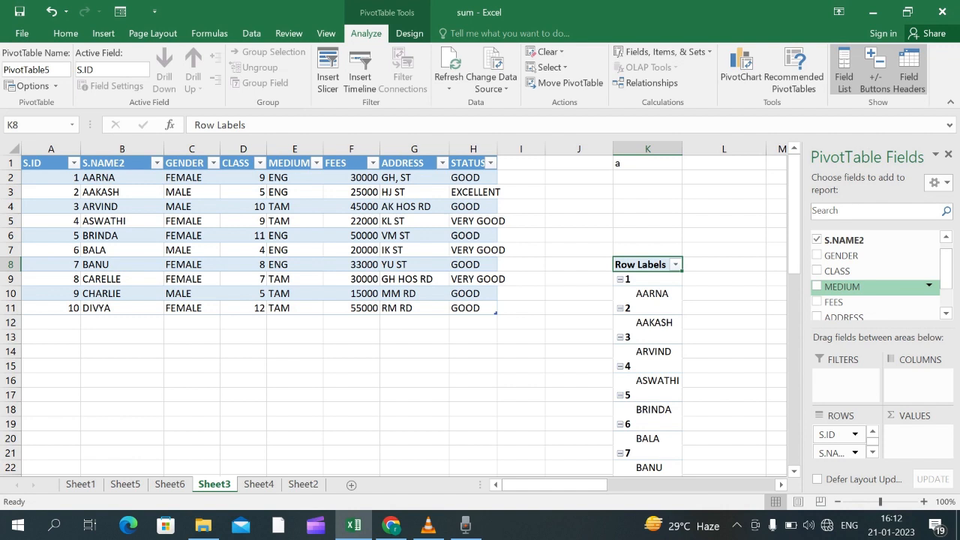
Add MEDIUM as the PivotTable's column field and FEES as its summed value field.
left_click_drag(843, 287, 915, 379)
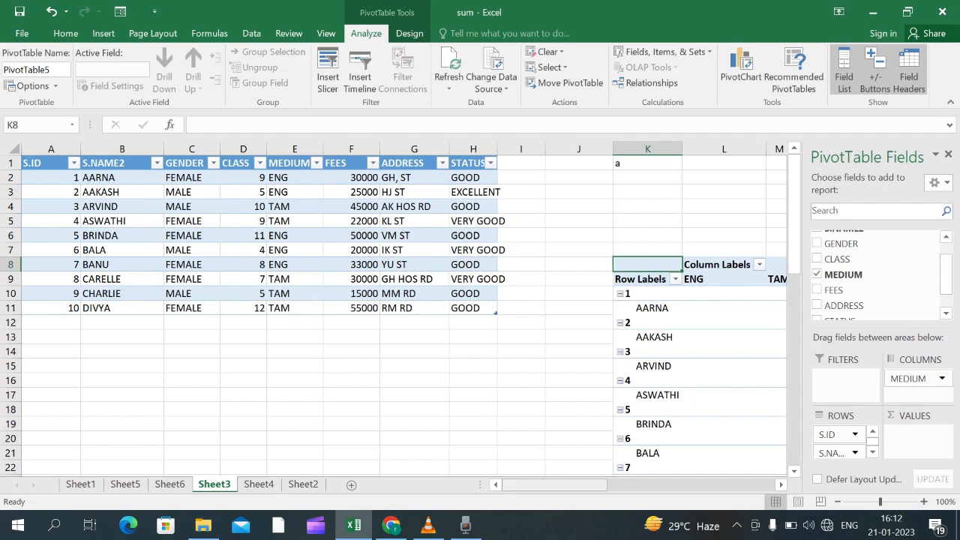
left_click_drag(555, 486, 581, 485)
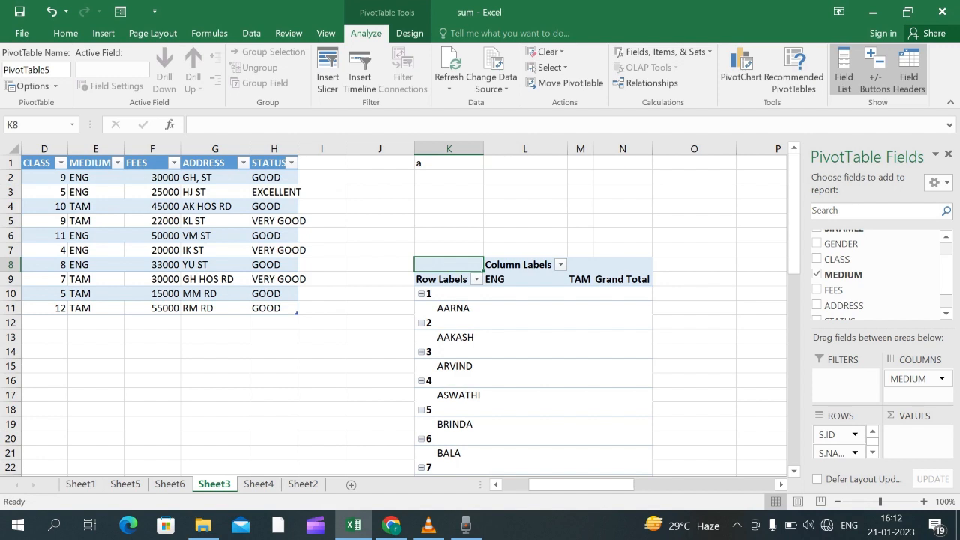
left_click_drag(946, 278, 946, 293)
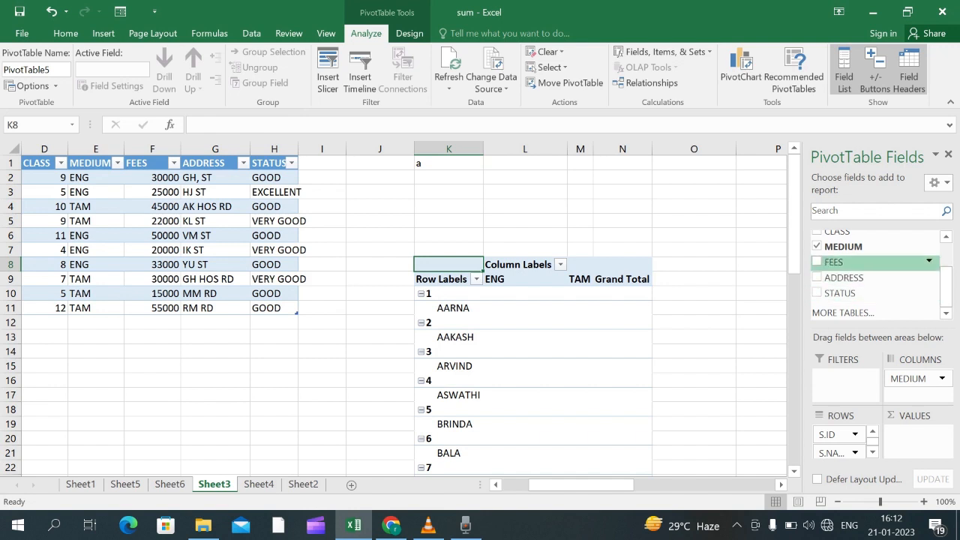
left_click_drag(834, 262, 918, 435)
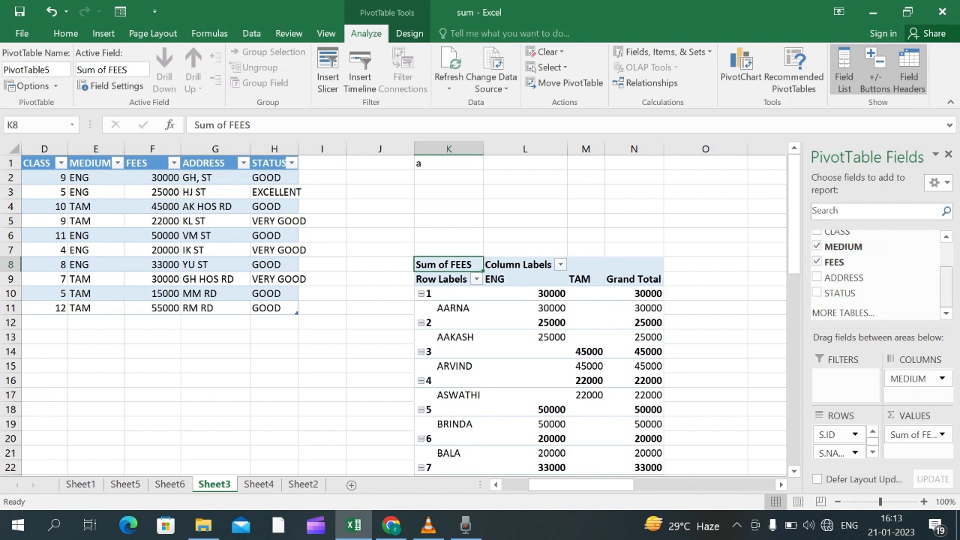
Add GENDER as a report filter of the PivotTable and filter the report to FEMALE.
scroll(878, 274, "up", 1)
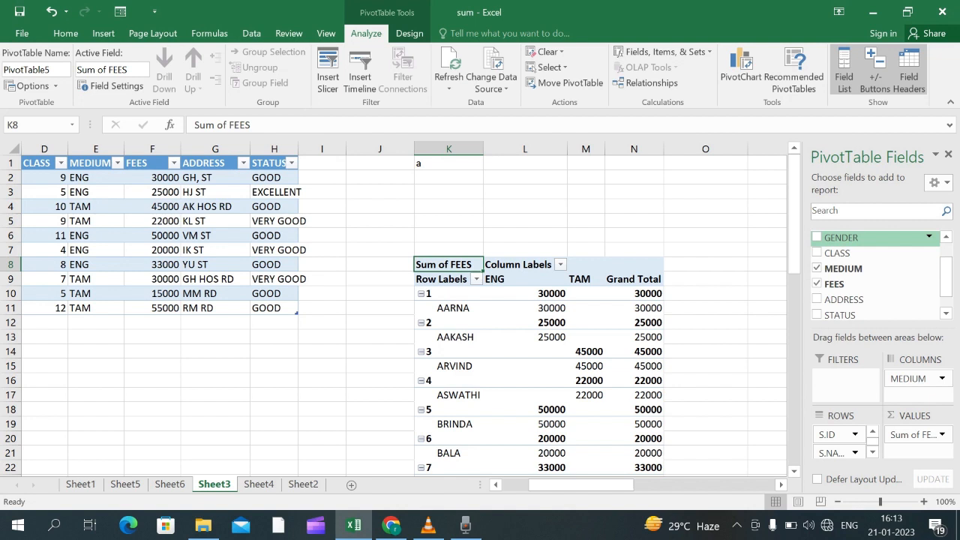
left_click_drag(842, 238, 846, 384)
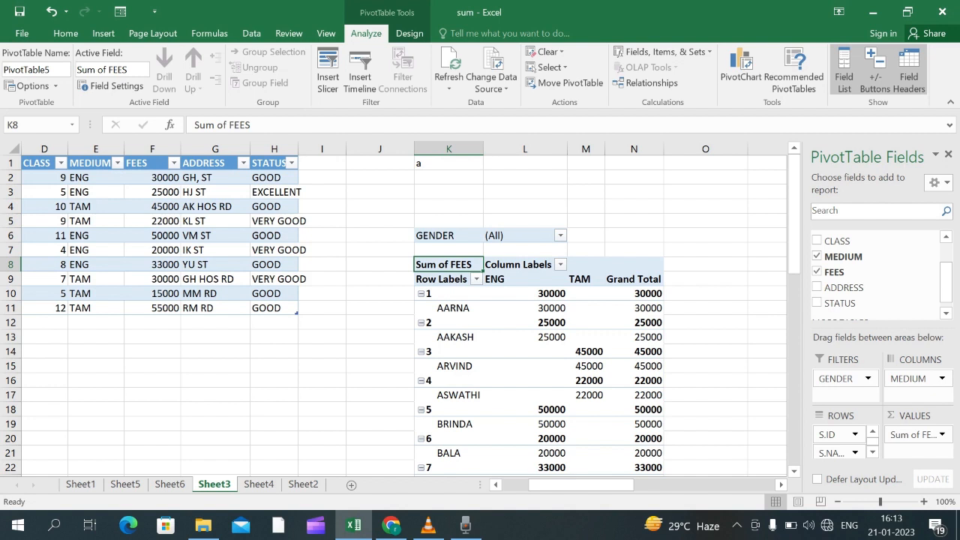
left_click(560, 236)
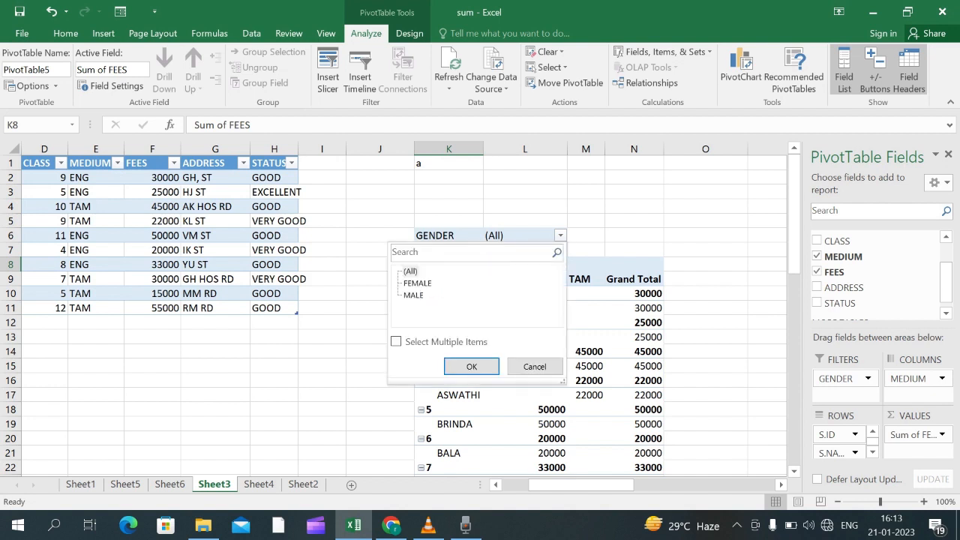
left_click(418, 284)
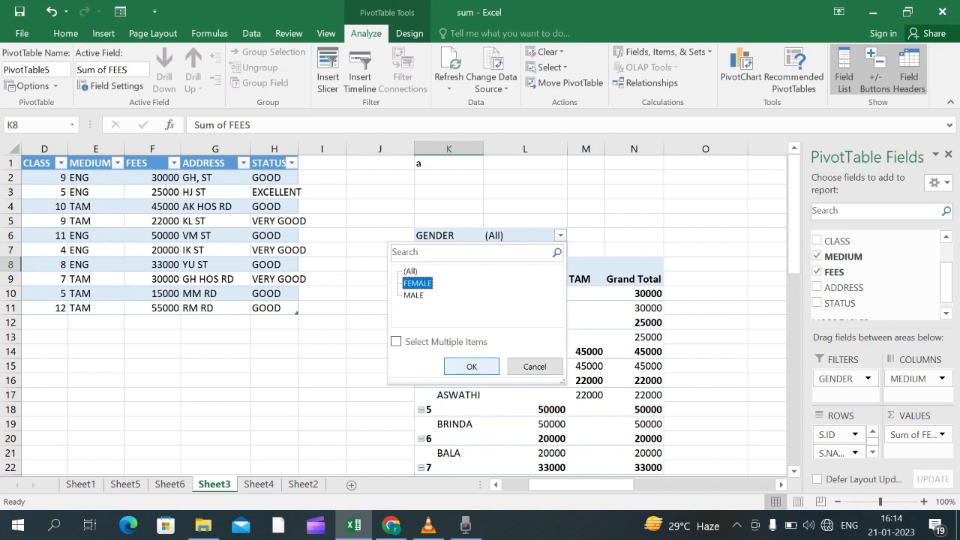
key("Return")
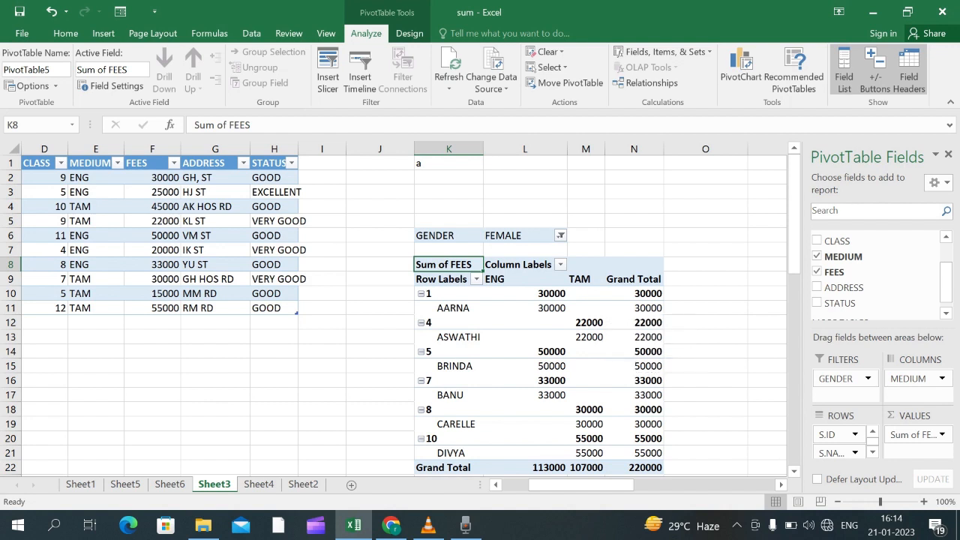
Change the PivotTable's GENDER report filter to MALE.
left_click(561, 236)
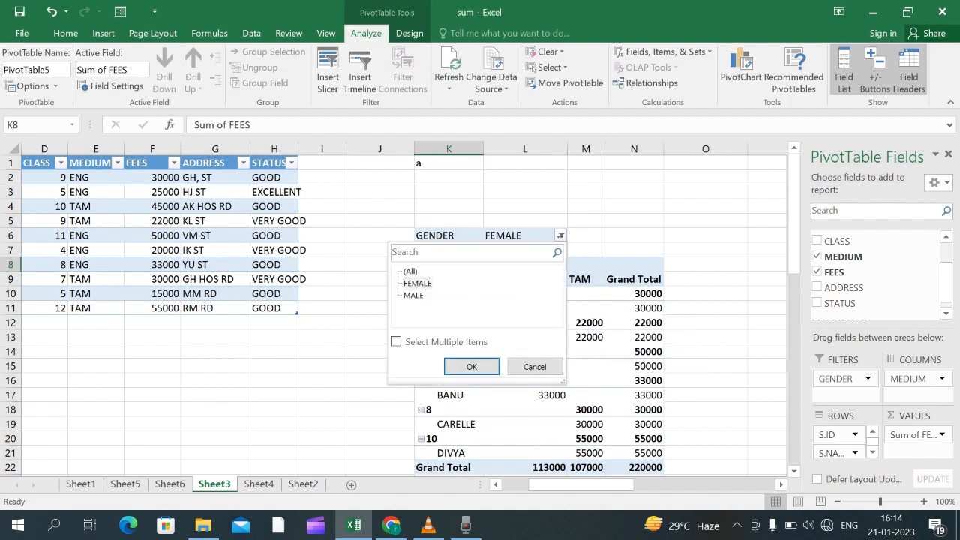
left_click(414, 296)
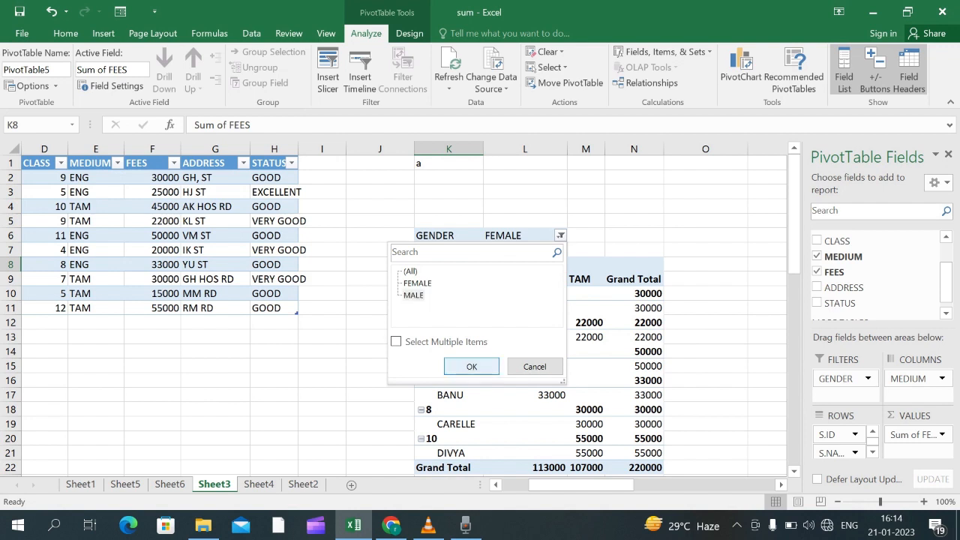
left_click(471, 366)
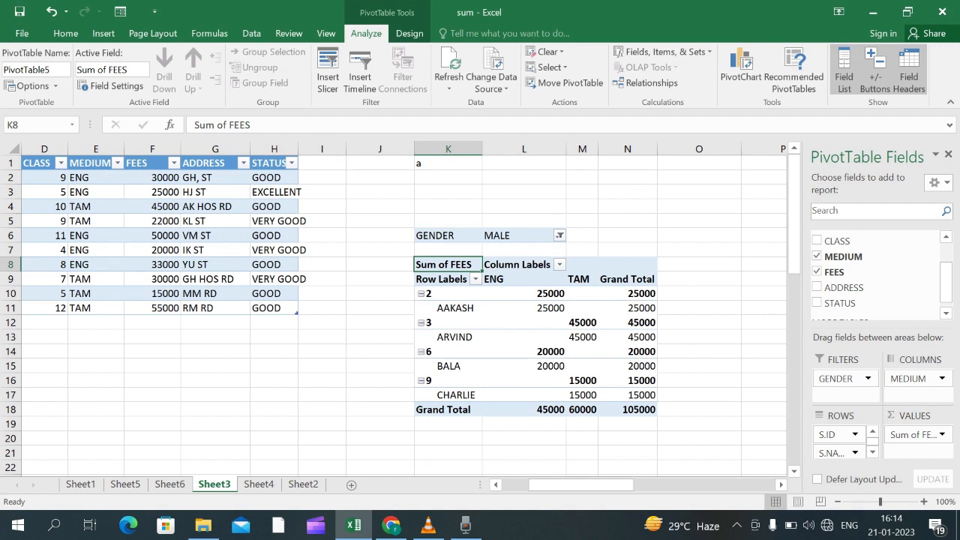
Reset the PivotTable's GENDER report filter to (All).
left_click(560, 236)
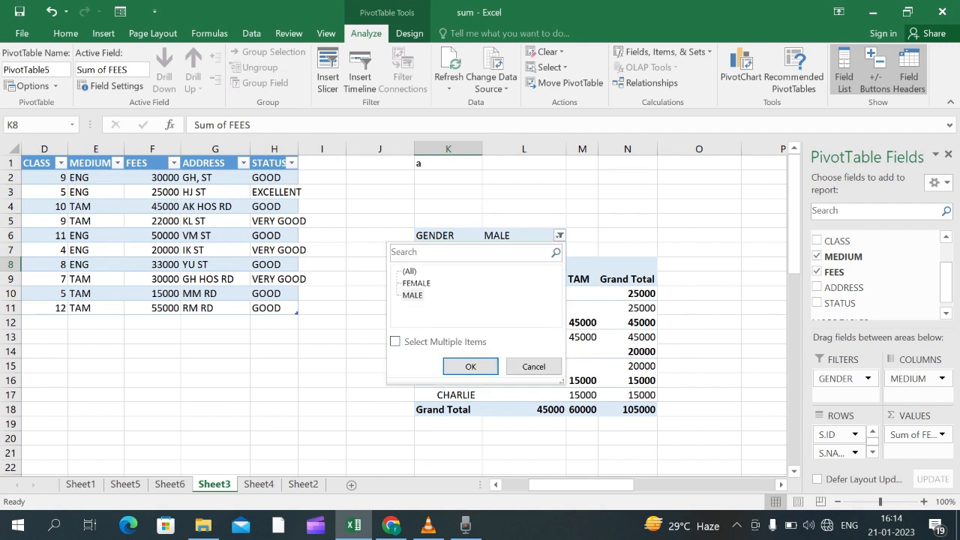
left_click(409, 271)
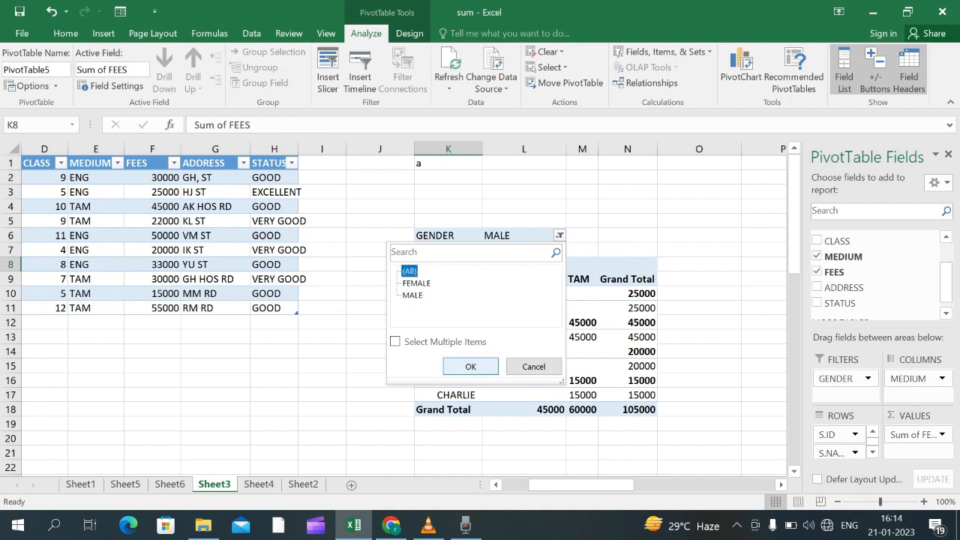
left_click(470, 366)
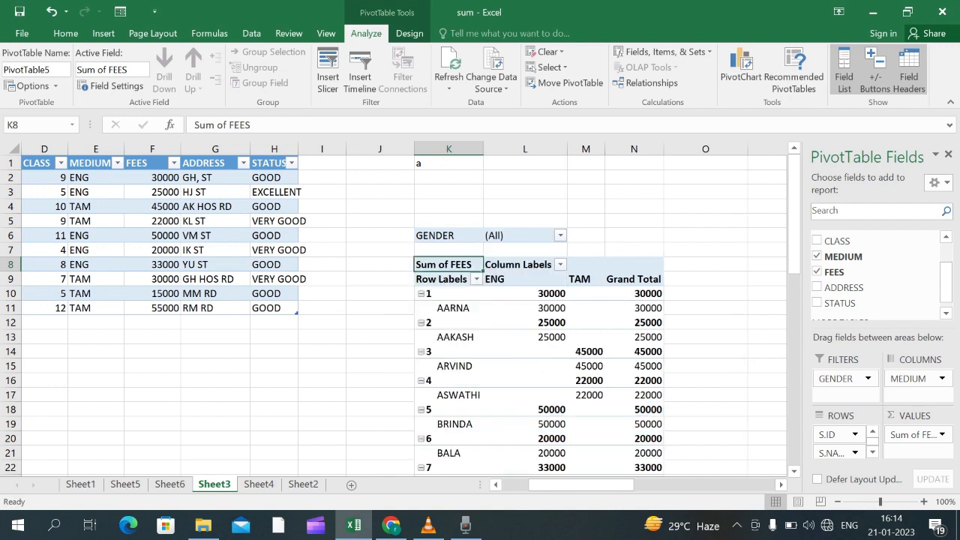
mouse_move(794, 218)
left_mouse_down()
mouse_move(793, 310)
mouse_move(793, 205)
left_mouse_up()
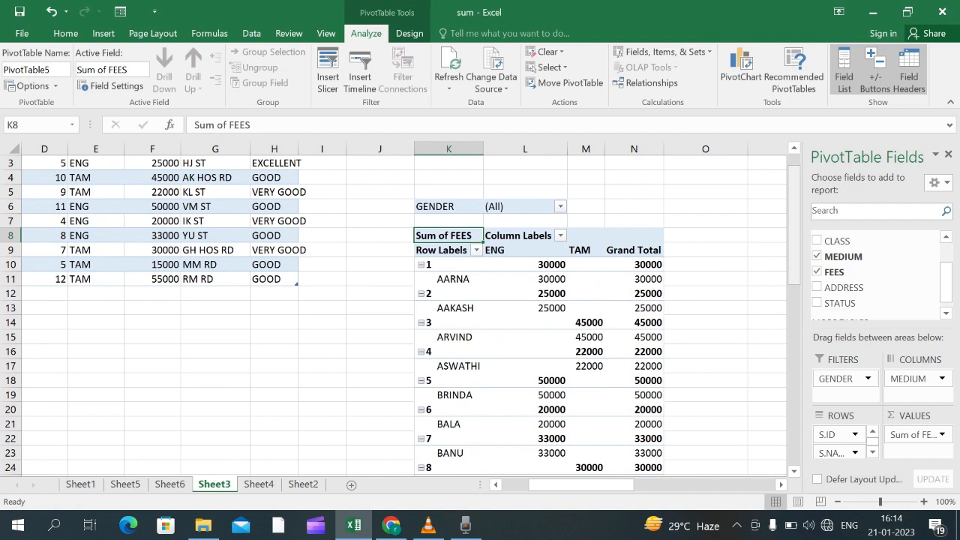